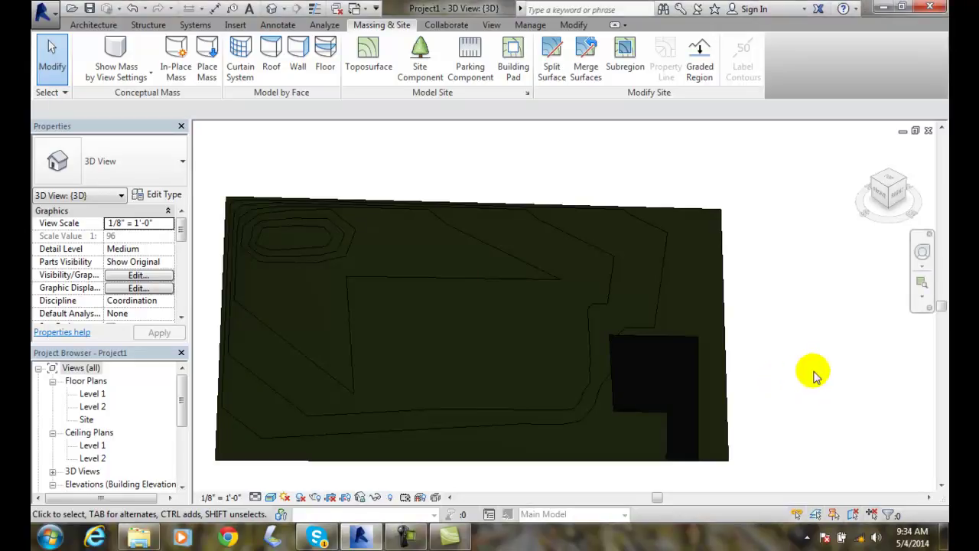
Zoom into the lower-right of the 3D view and select the toposurface near the dark region.
scroll(813, 381, up, 2)
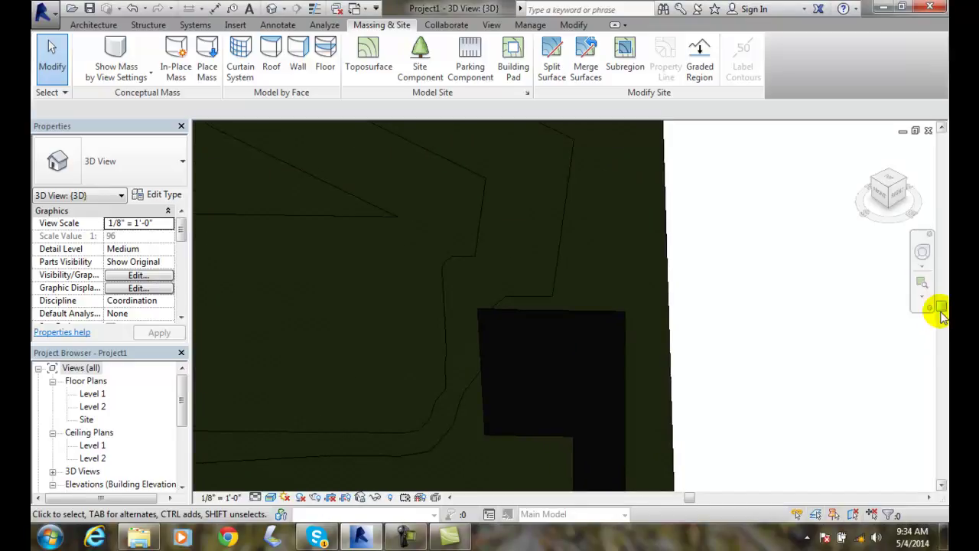
click(940, 334)
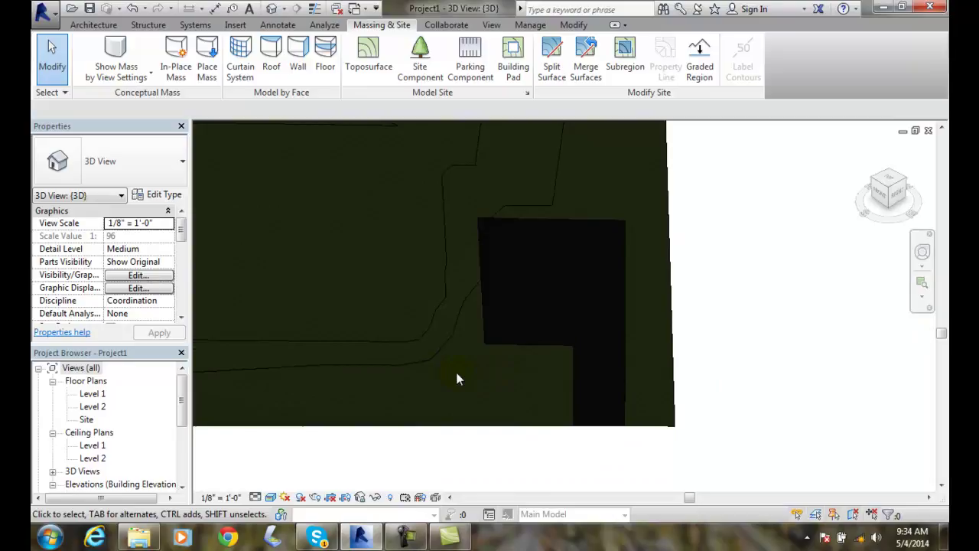
Select the toposurface and enter Edit Surface mode to display its points.
click(415, 344)
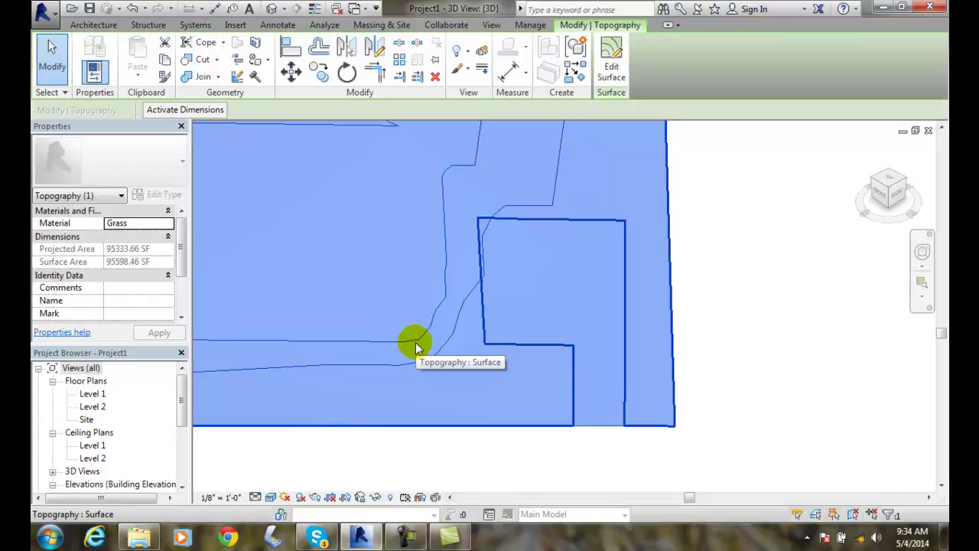
click(612, 73)
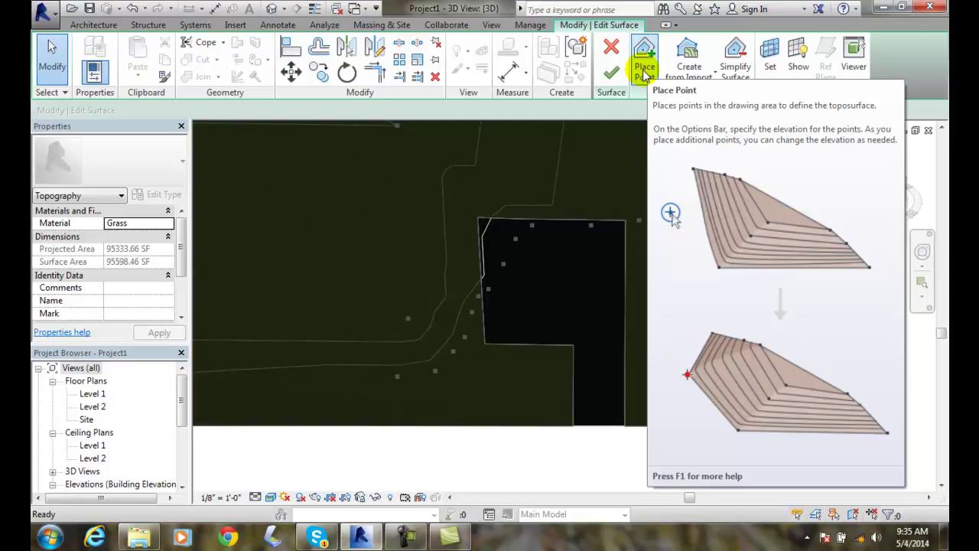
Start Place Point with the elevation set to -3' 6".
click(645, 71)
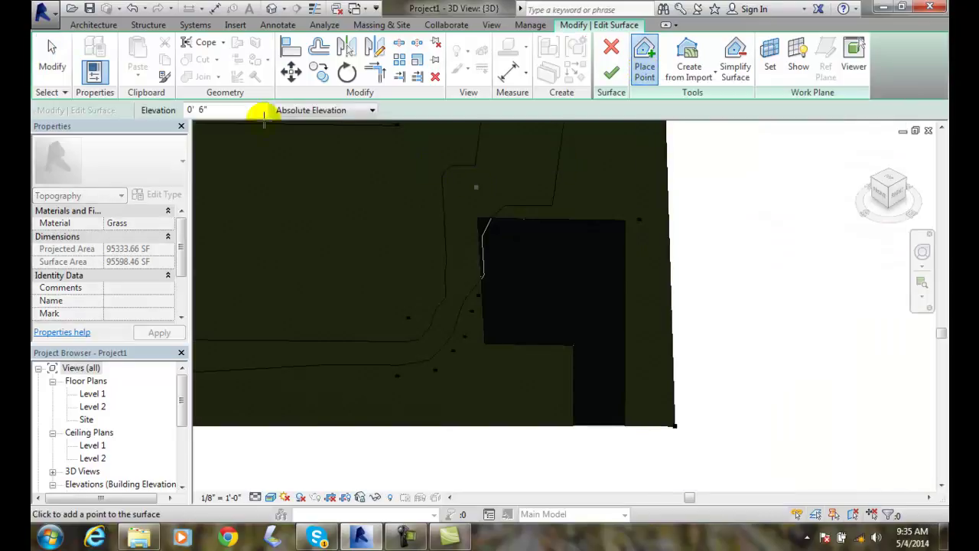
click(193, 110)
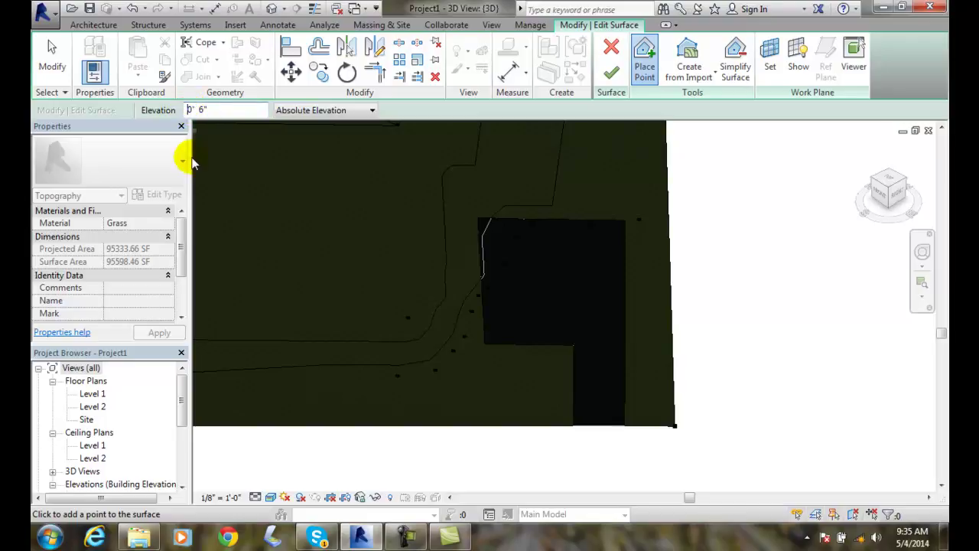
text(3')
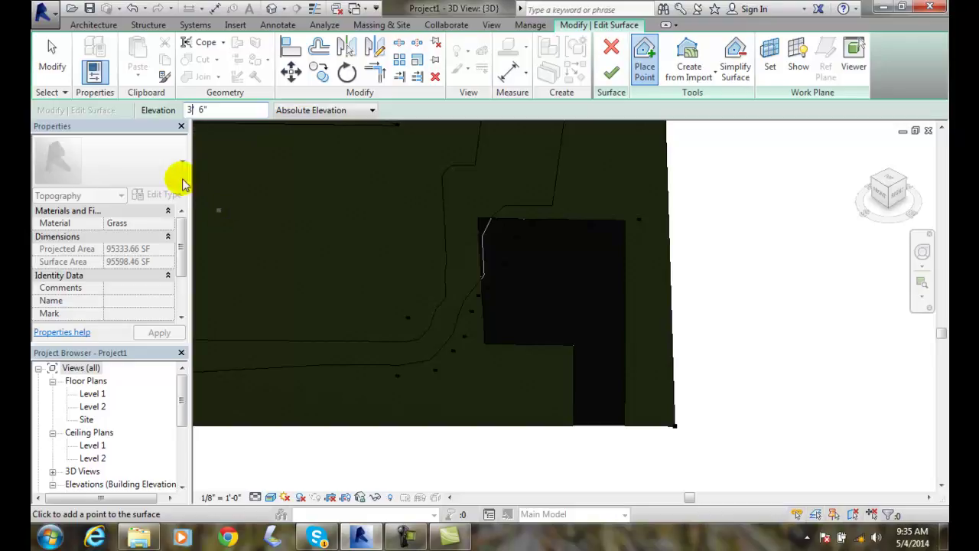
click(188, 108)
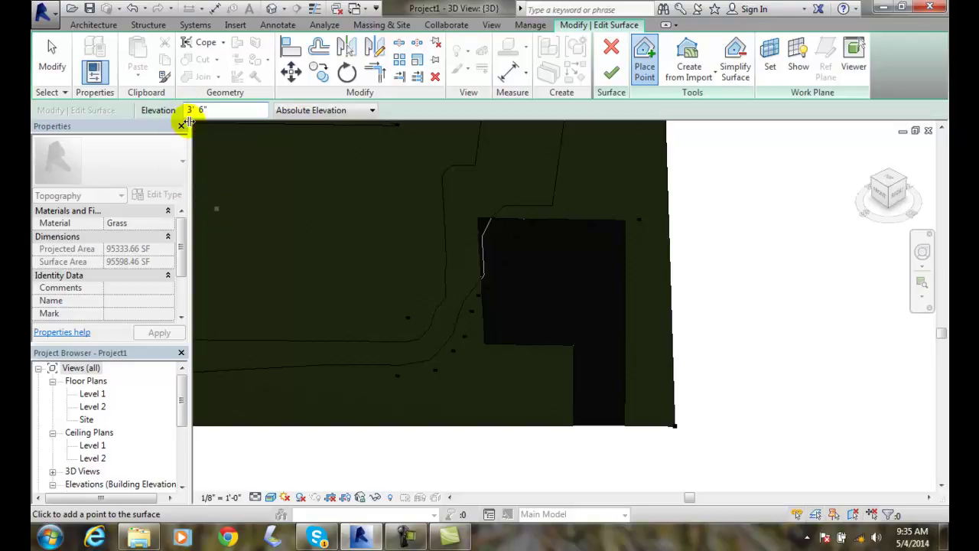
text(-)
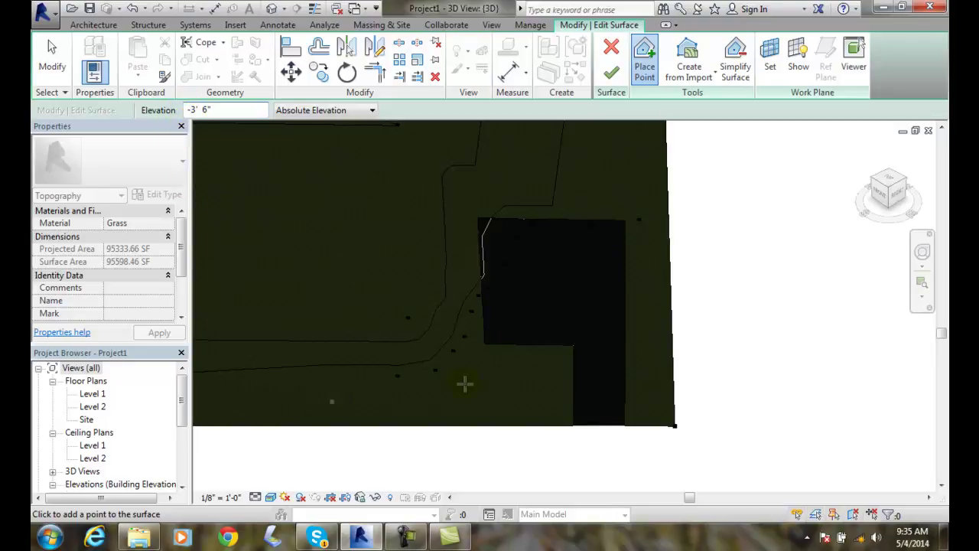
Place eight -3' 6" points around the bottom of the dark region to form the hollow.
click(496, 372)
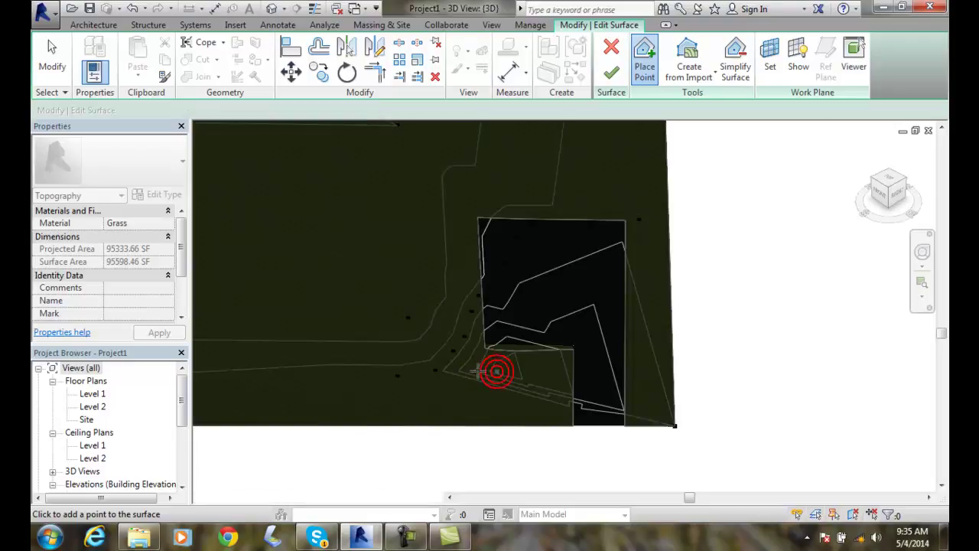
click(472, 376)
click(482, 394)
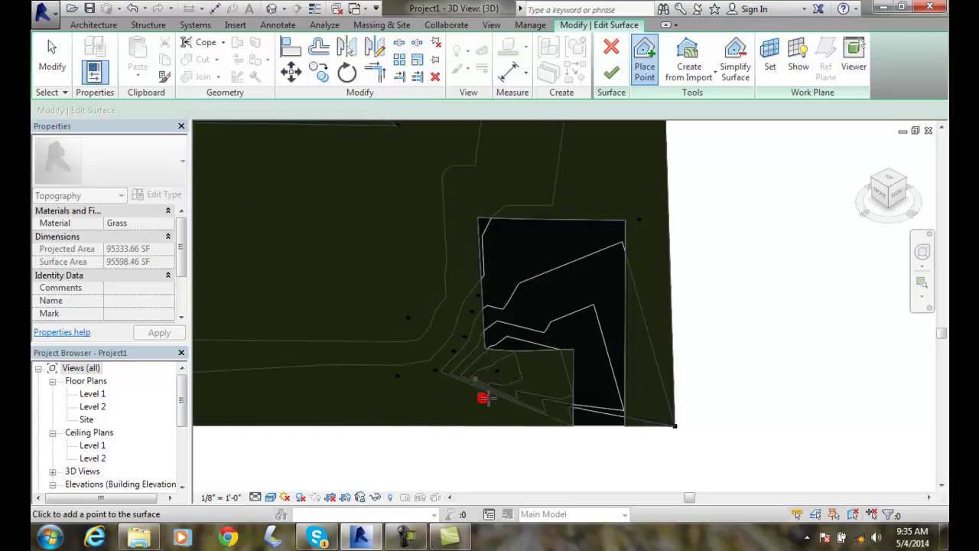
click(518, 393)
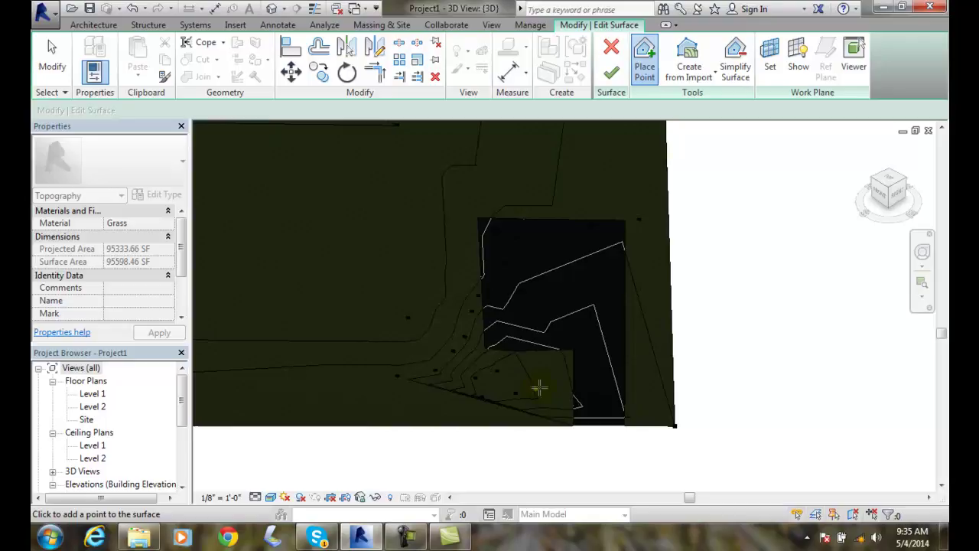
click(545, 398)
click(556, 386)
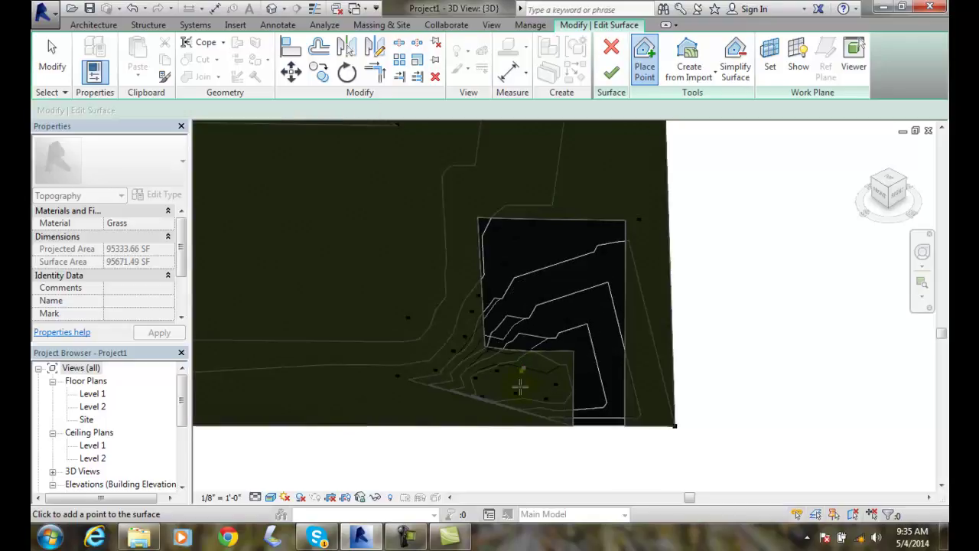
click(522, 419)
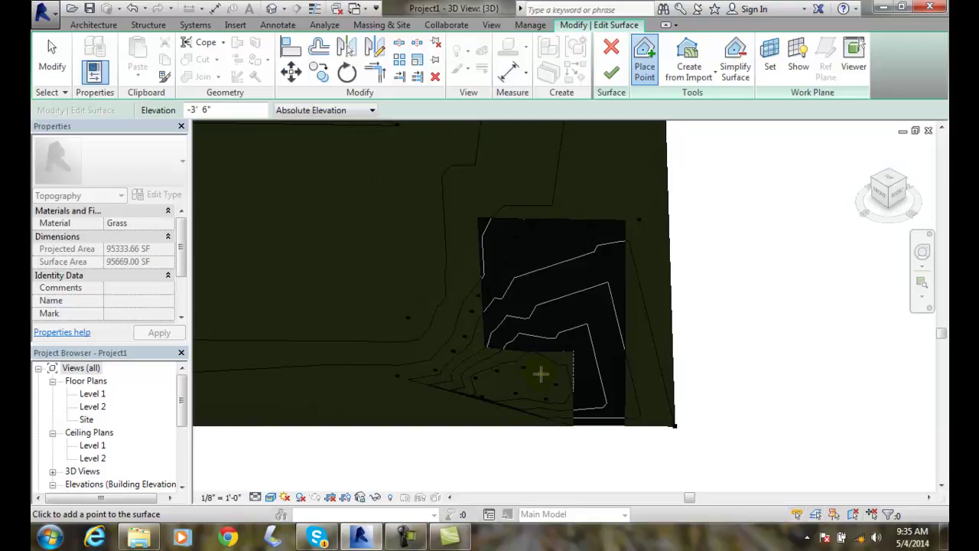
click(537, 394)
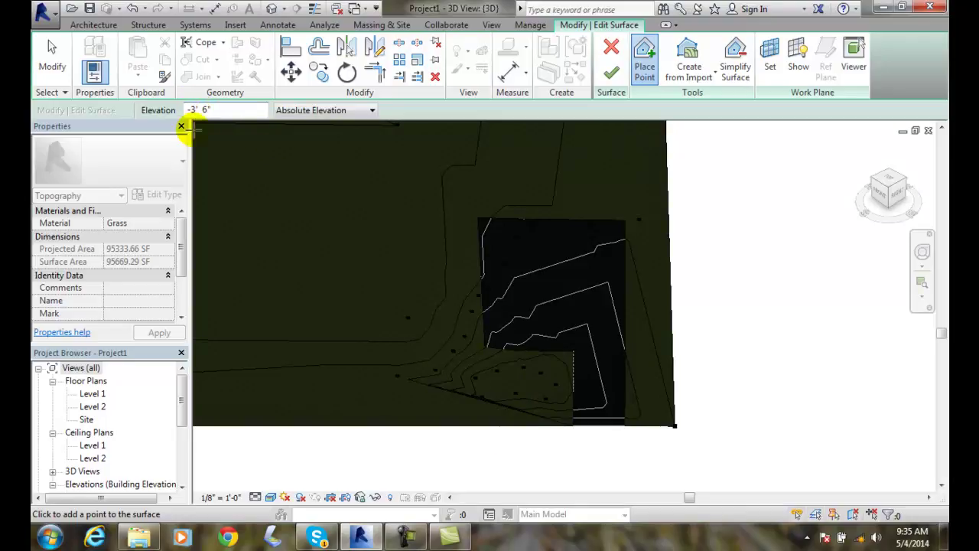
Change the elevation to -5' 6" and place two deeper points in the hollow's centre.
text(5)
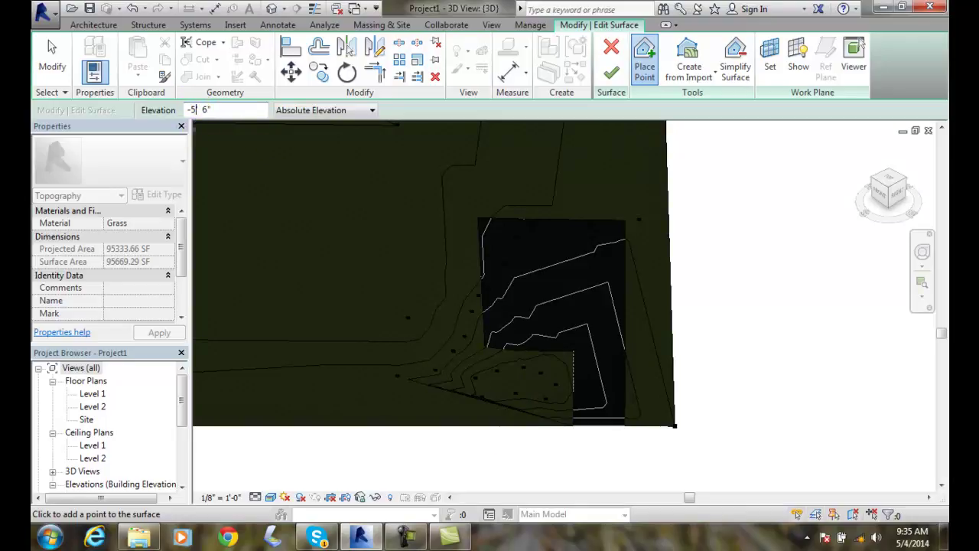
click(508, 381)
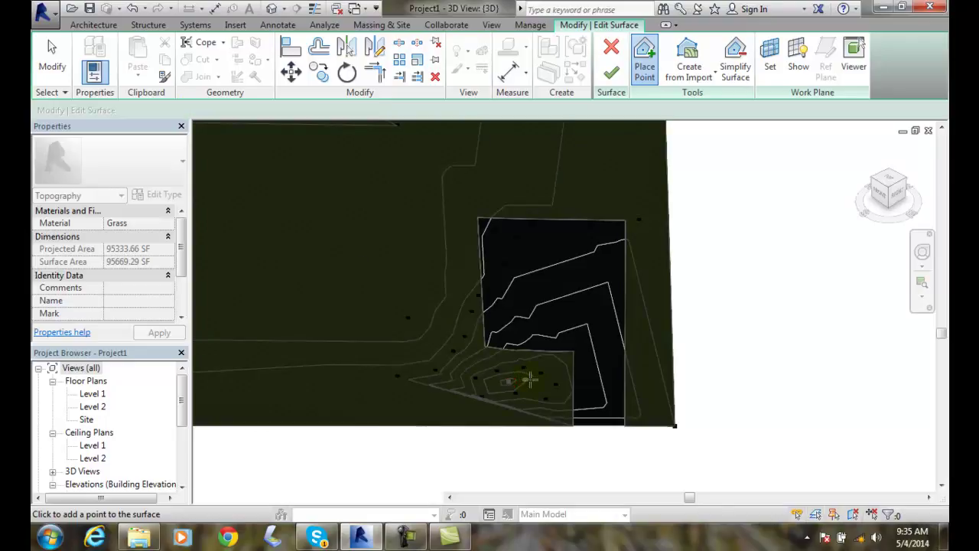
click(534, 413)
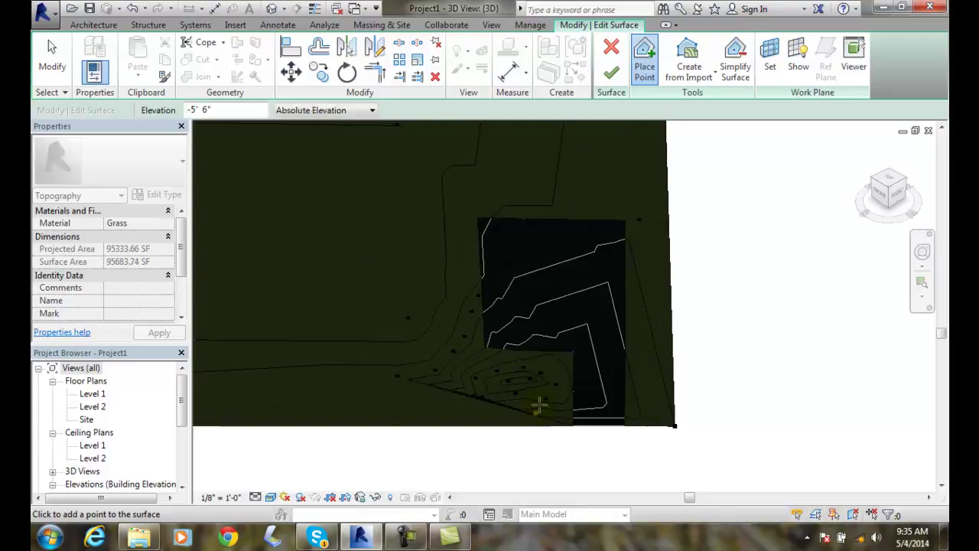
Finish the surface edit keeping the hollow, and start Split Surface.
click(612, 75)
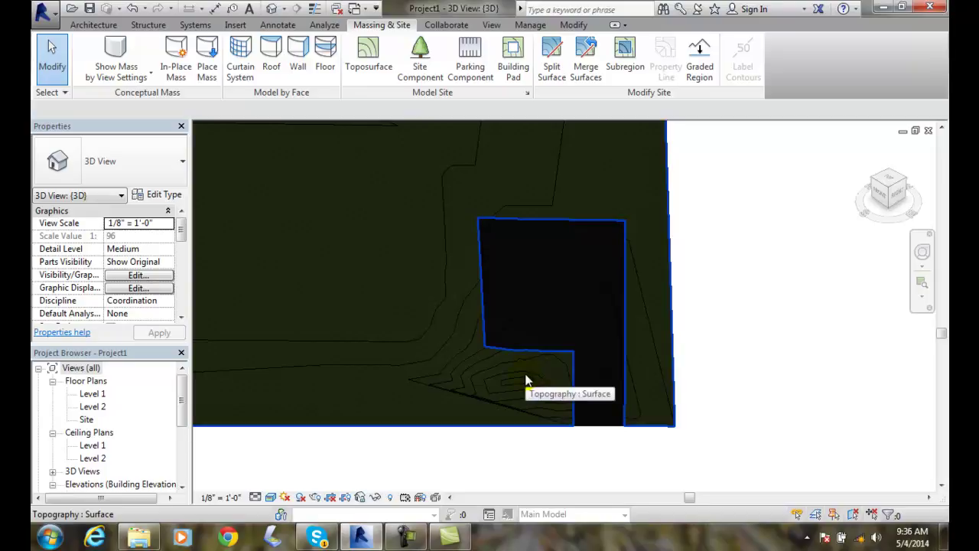
click(551, 64)
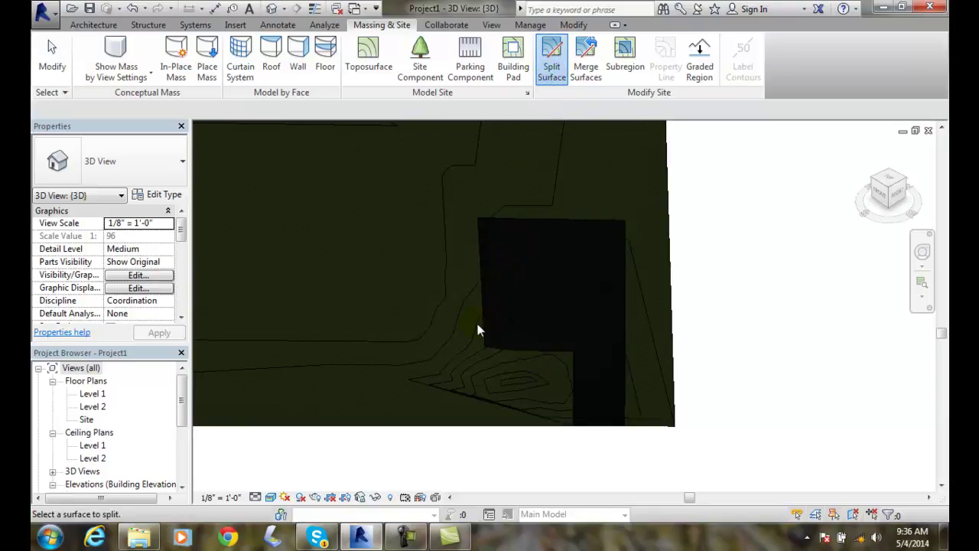
click(549, 62)
Pick the toposurface, sketch an ellipse centred on the pond hollow, and finish the split.
click(388, 340)
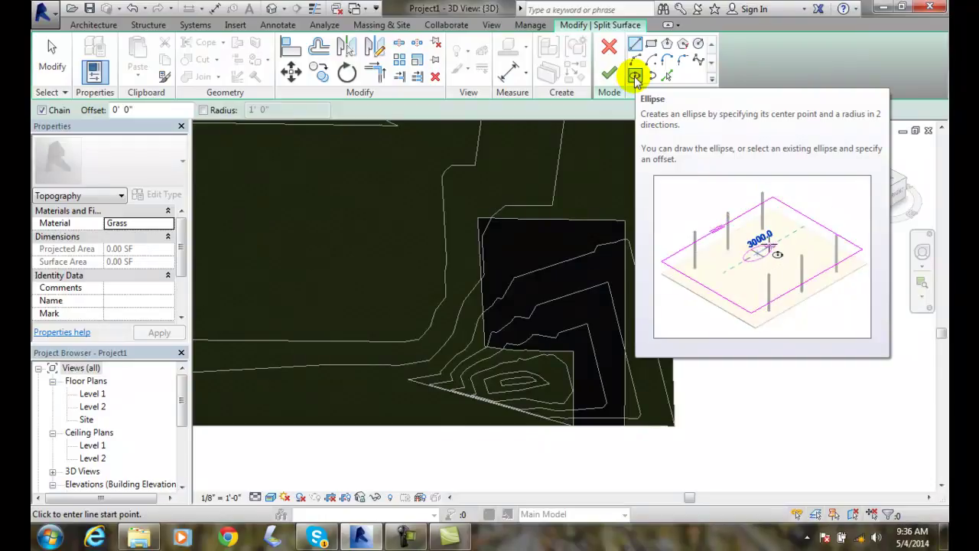
click(635, 77)
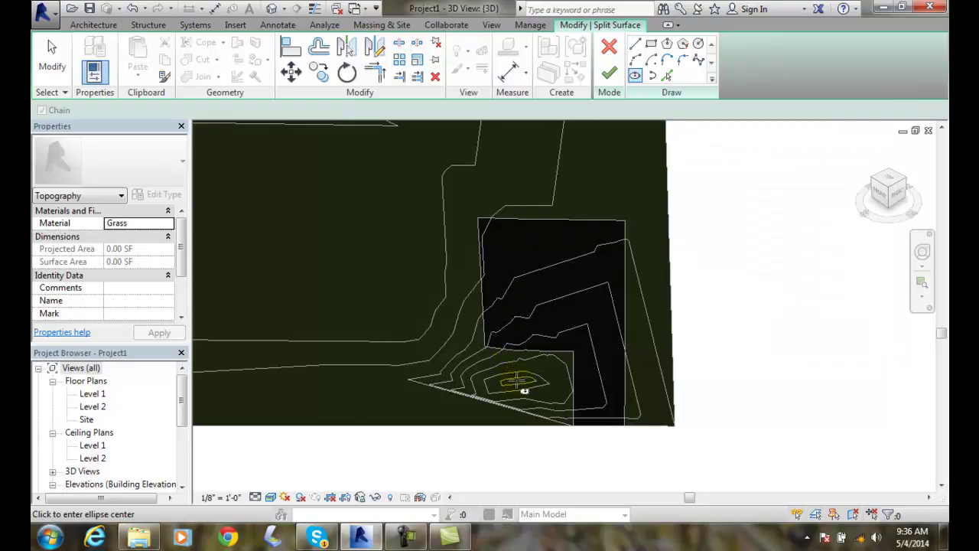
click(519, 380)
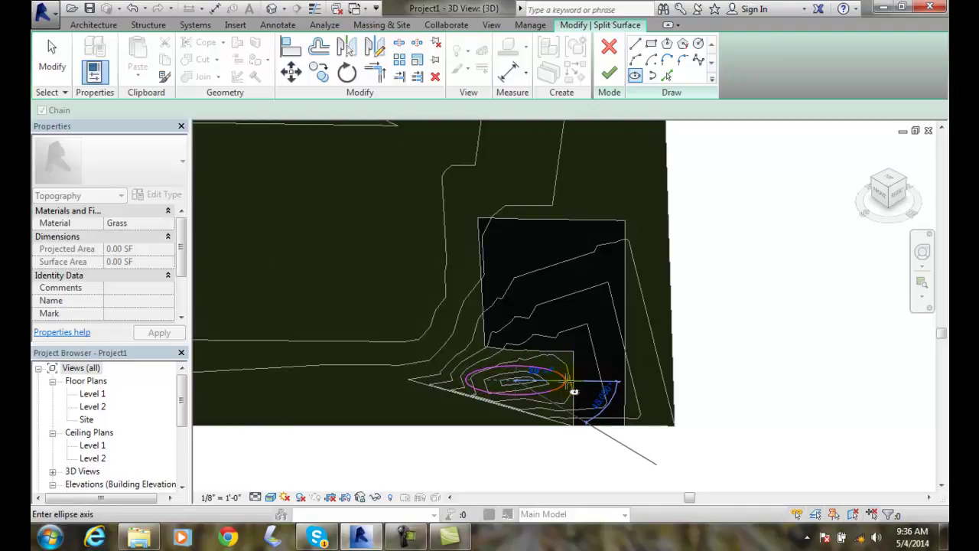
click(567, 381)
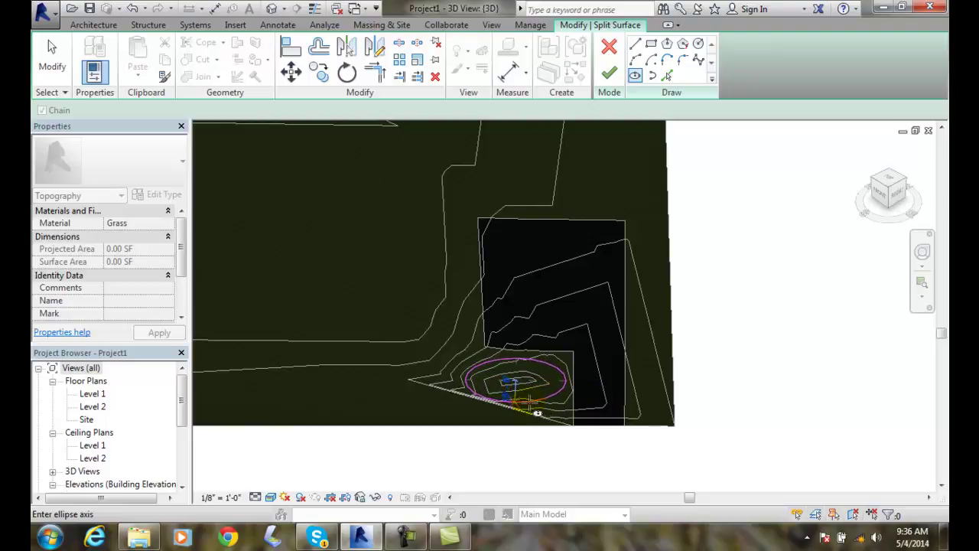
click(530, 400)
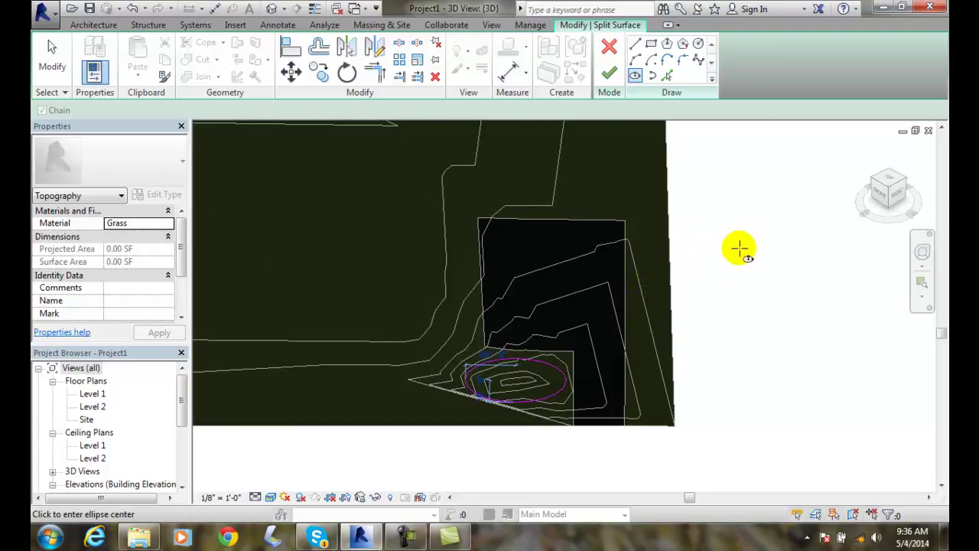
click(610, 76)
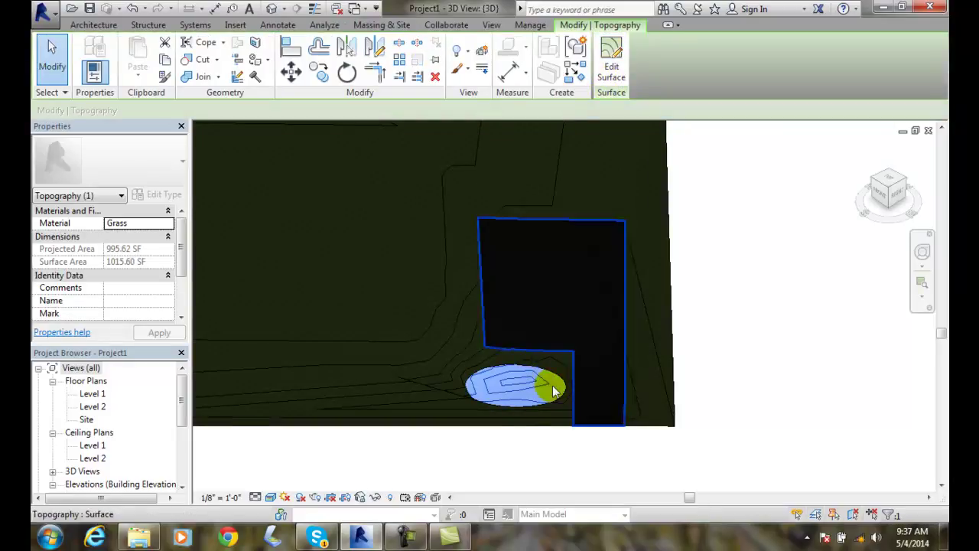
Zoom in, select the elliptical pond surface, and open its Grass material from Properties.
click(534, 399)
click(477, 385)
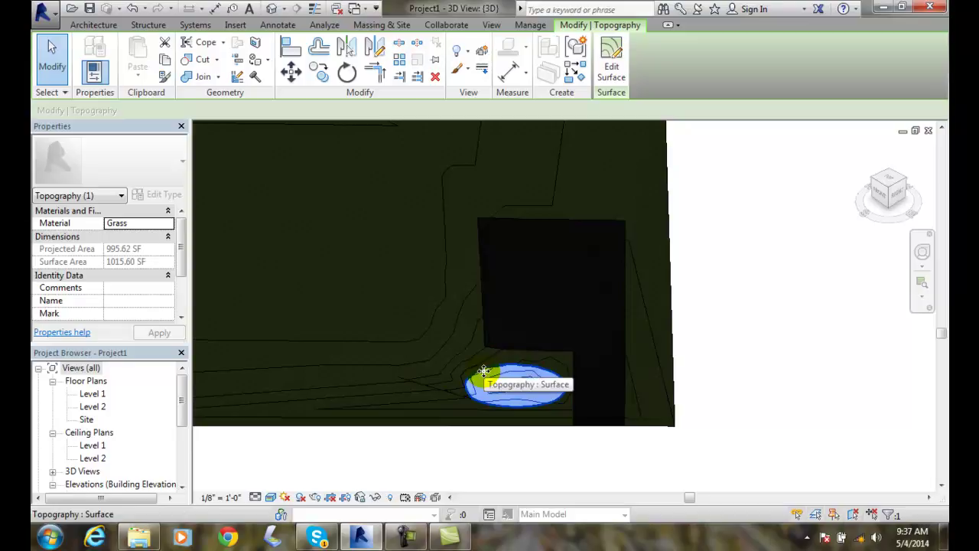
click(481, 372)
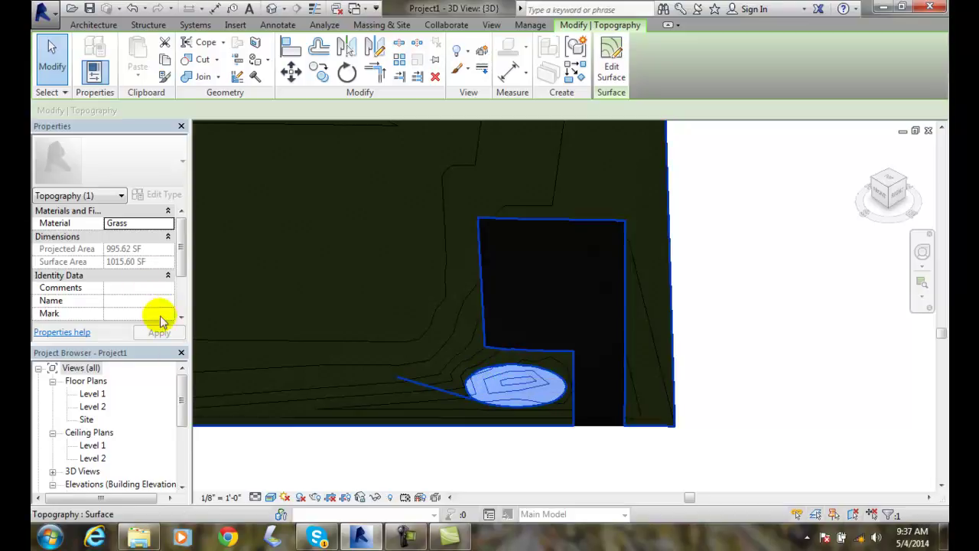
key(Escape)
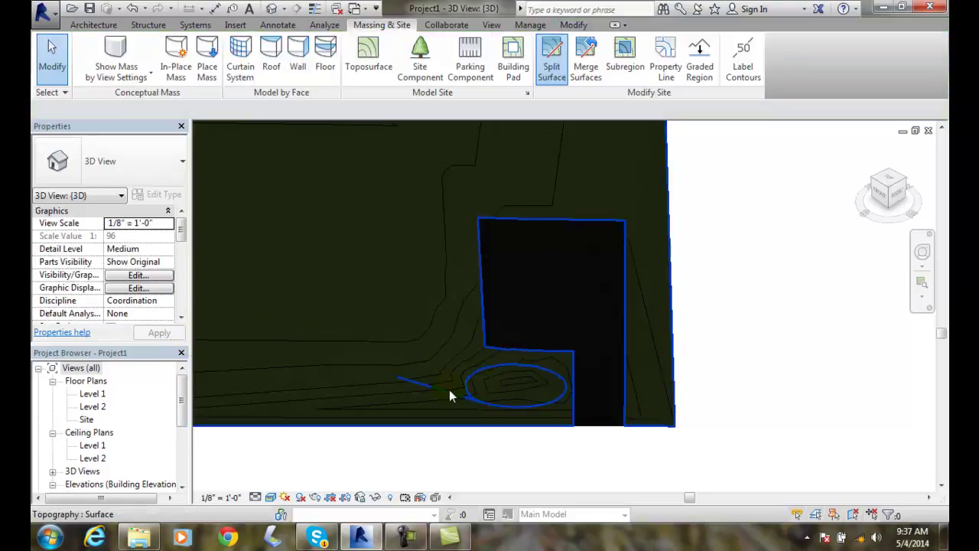
scroll(455, 392, up, 3)
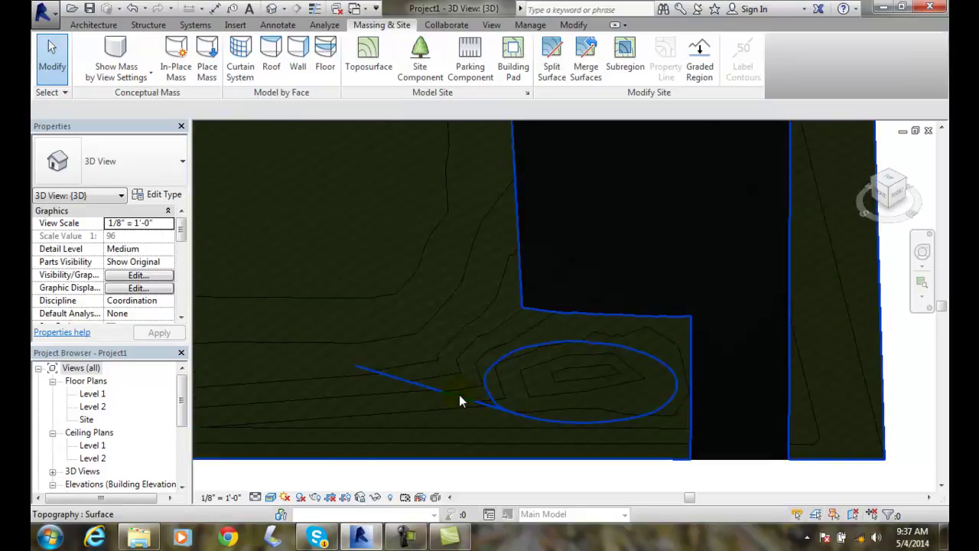
click(460, 399)
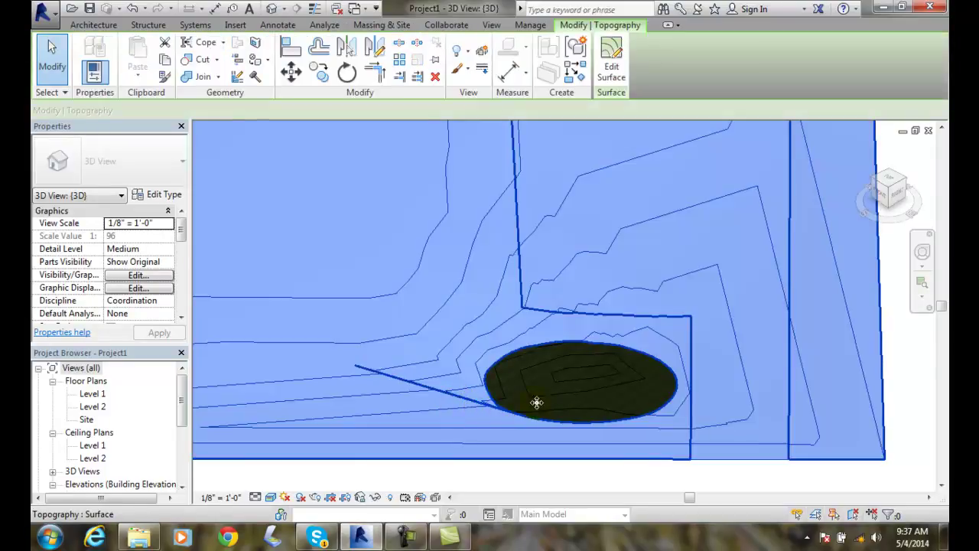
key(Escape)
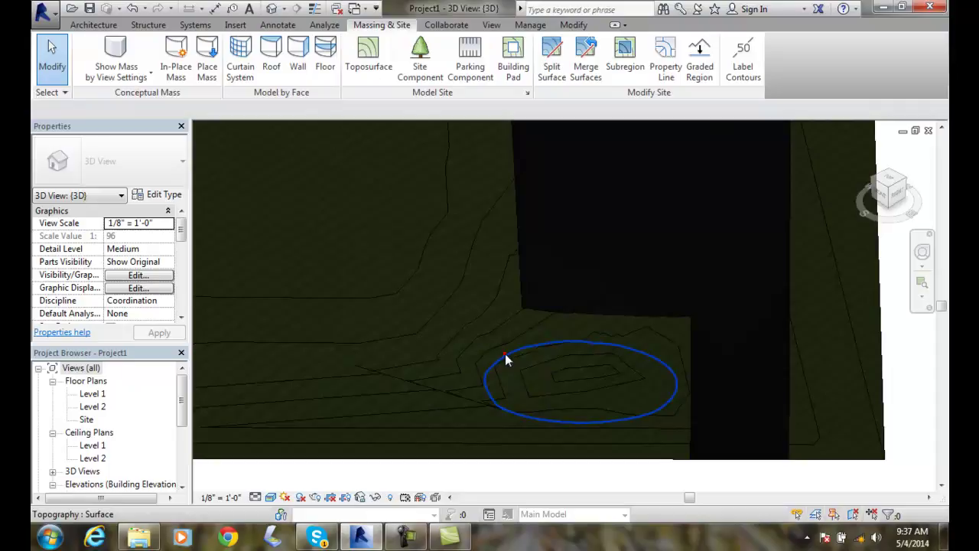
click(505, 353)
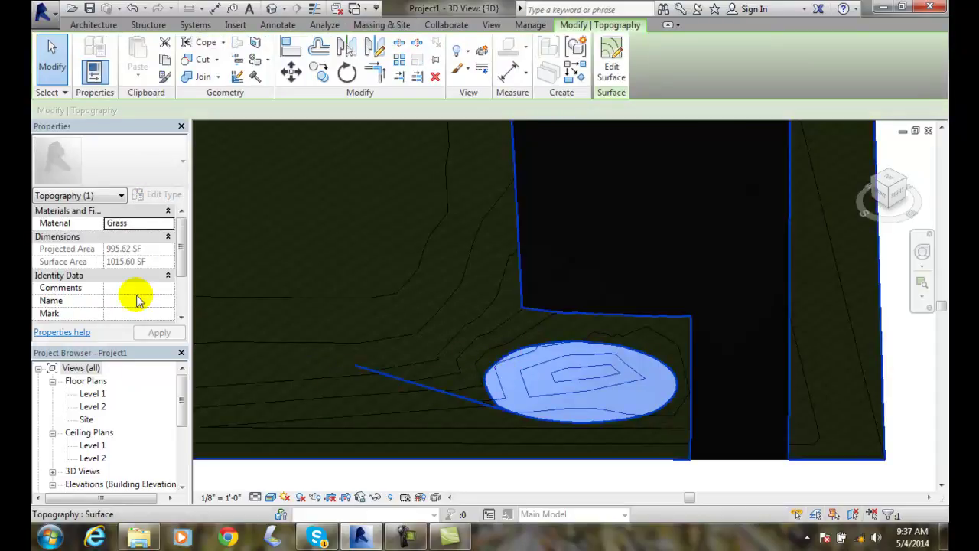
click(167, 223)
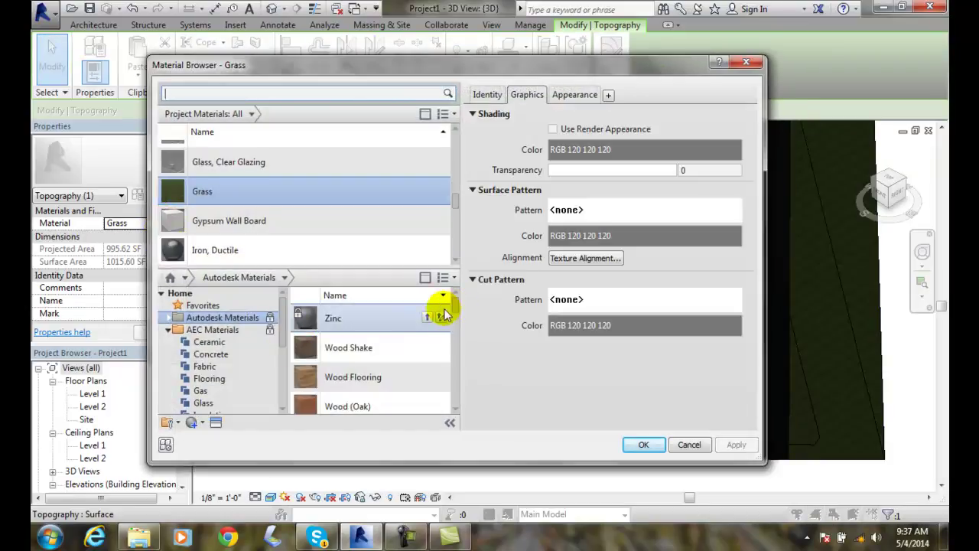
Add Water from AEC Materials > Liquid and assign it to the pond surface.
drag(283, 339, 274, 388)
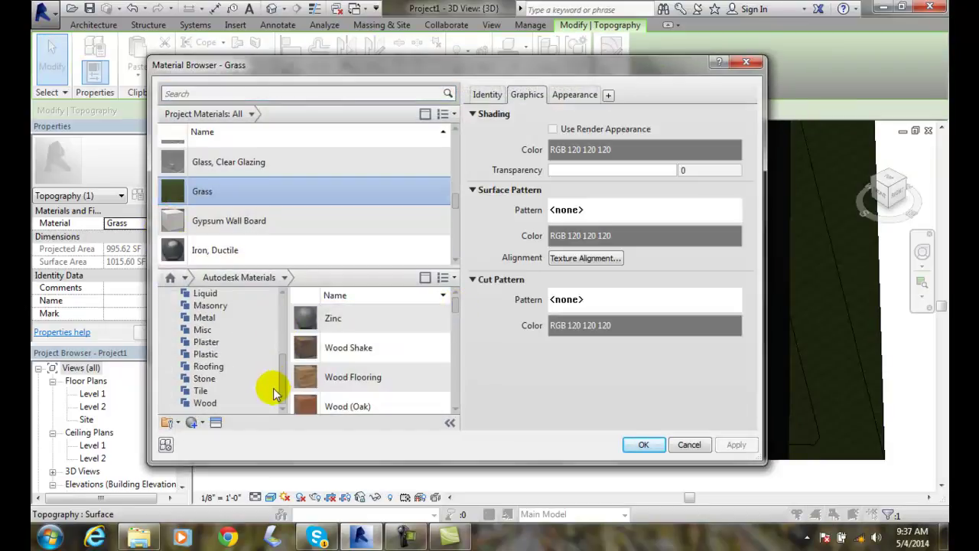
scroll(269, 378, up, 1)
click(203, 354)
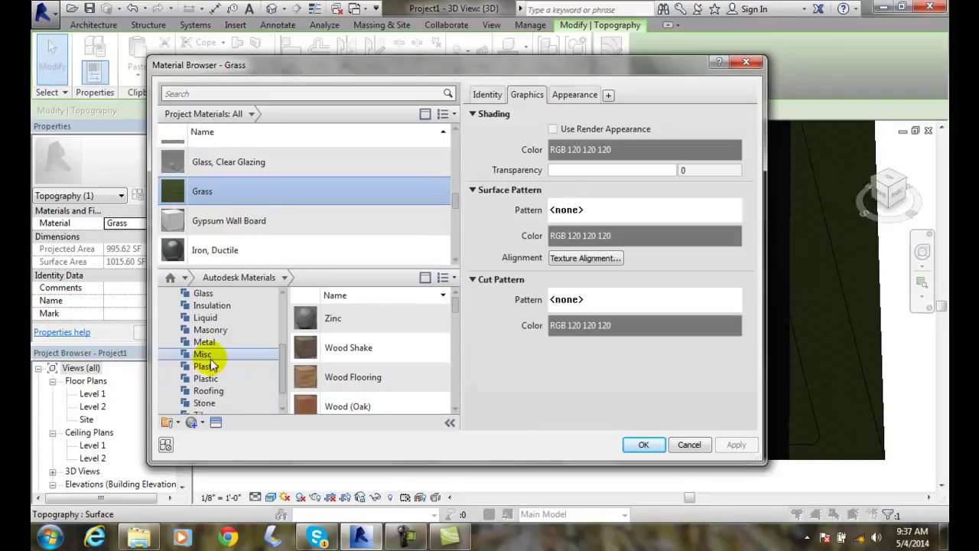
click(203, 318)
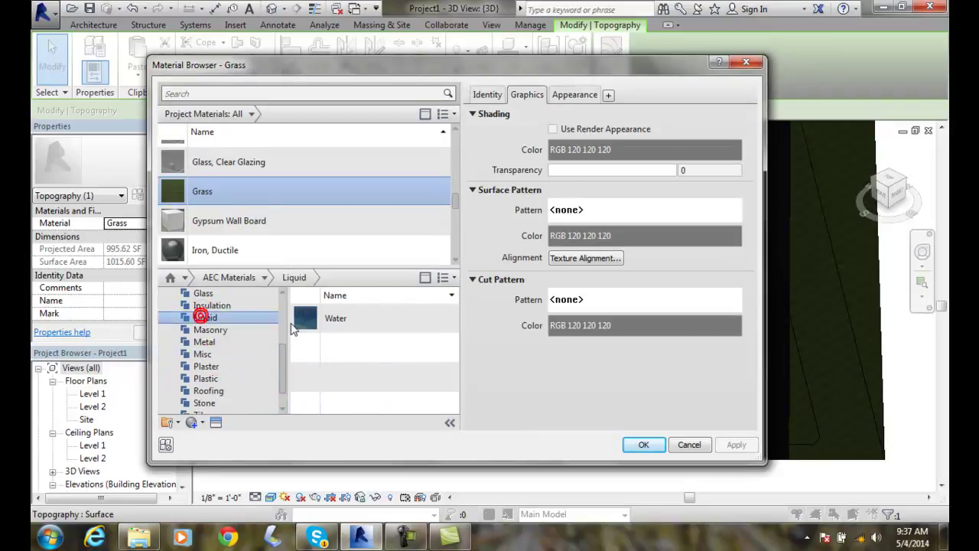
click(335, 317)
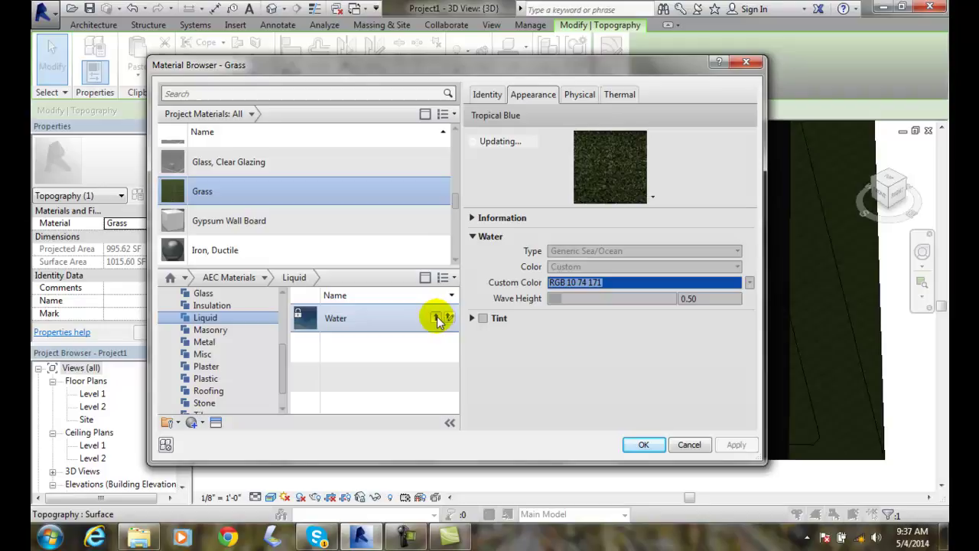
click(438, 318)
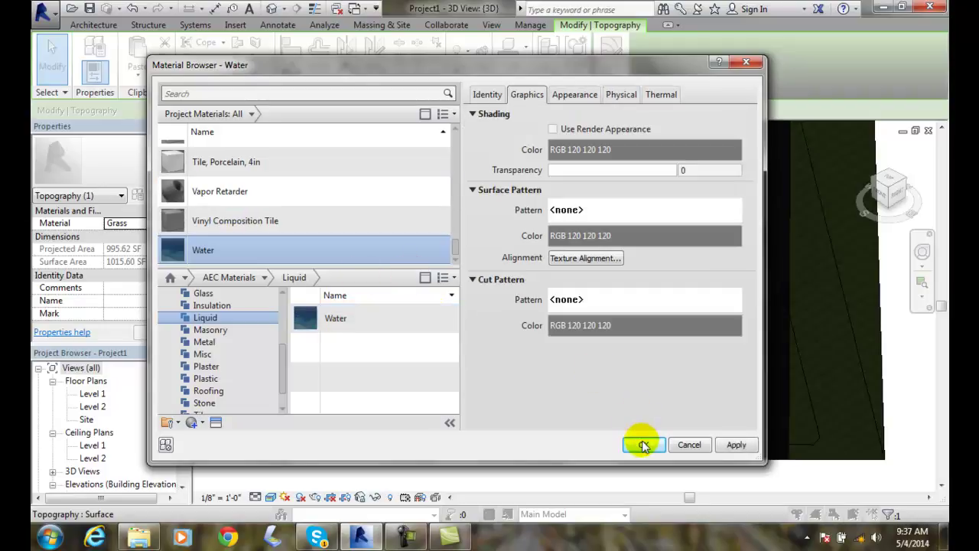
click(644, 444)
click(552, 369)
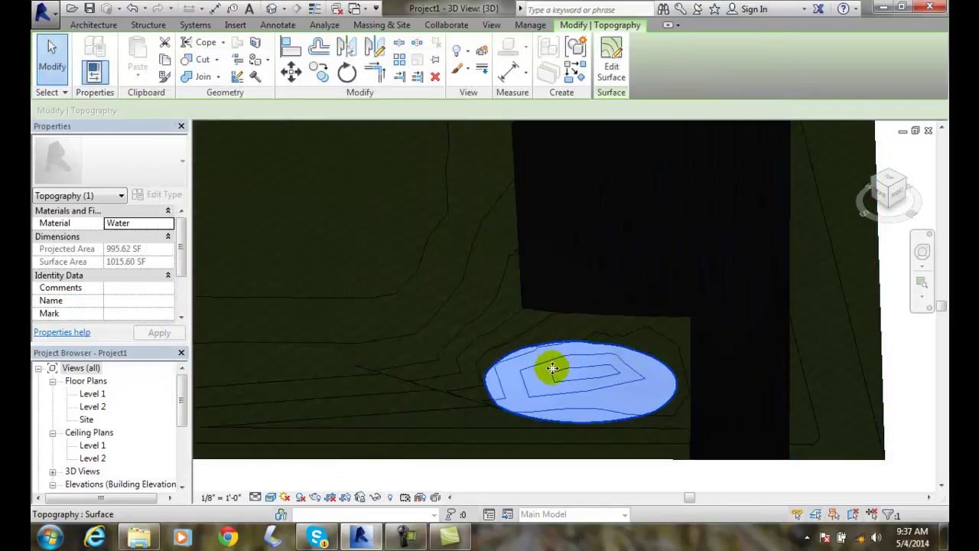
Deselect, check the Visual Style list, then zoom out and orbit to view the blue pond.
key(Escape)
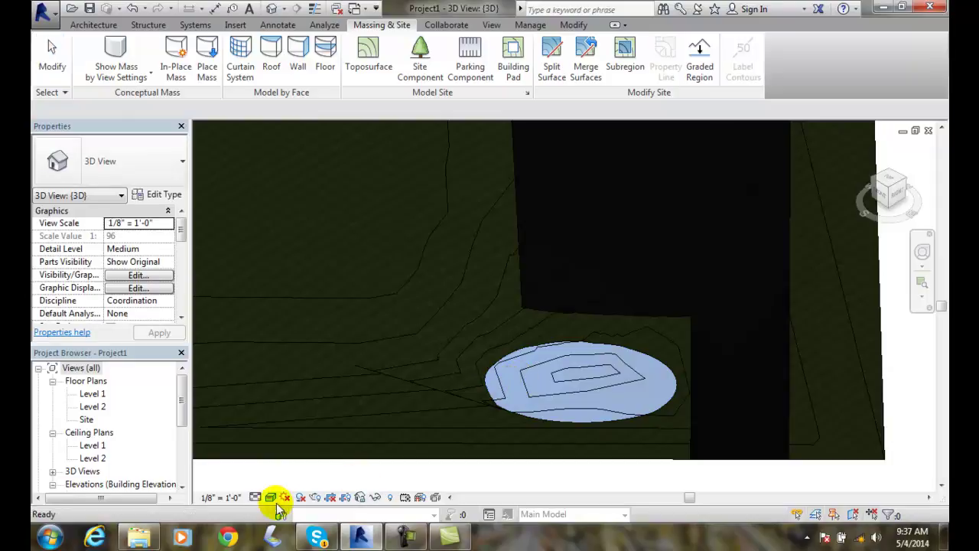
click(271, 497)
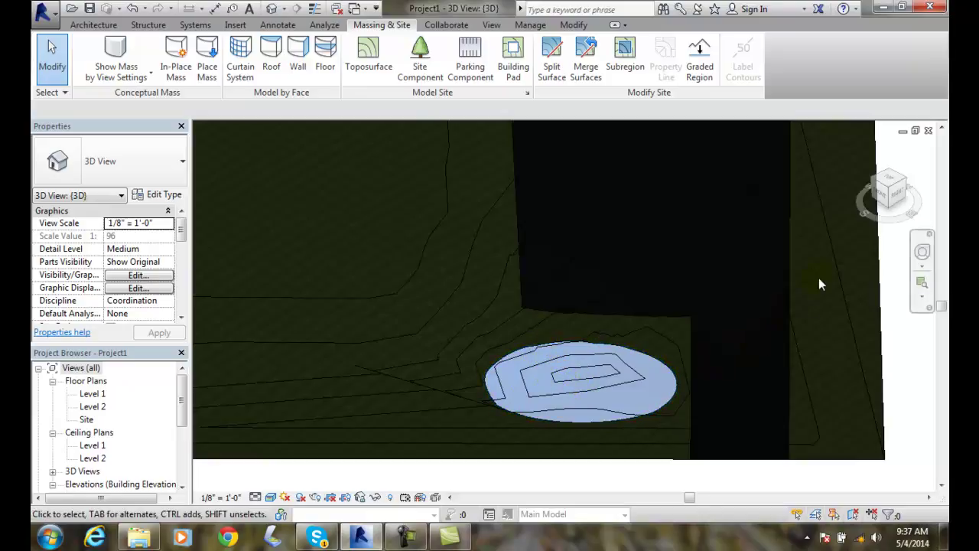
click(668, 380)
scroll(643, 382, down, 4)
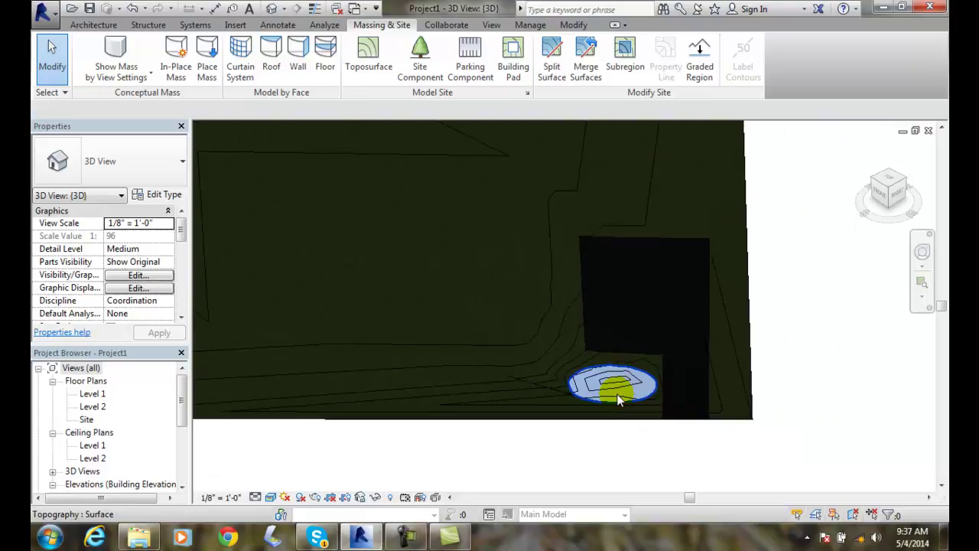
scroll(618, 394, down, 2)
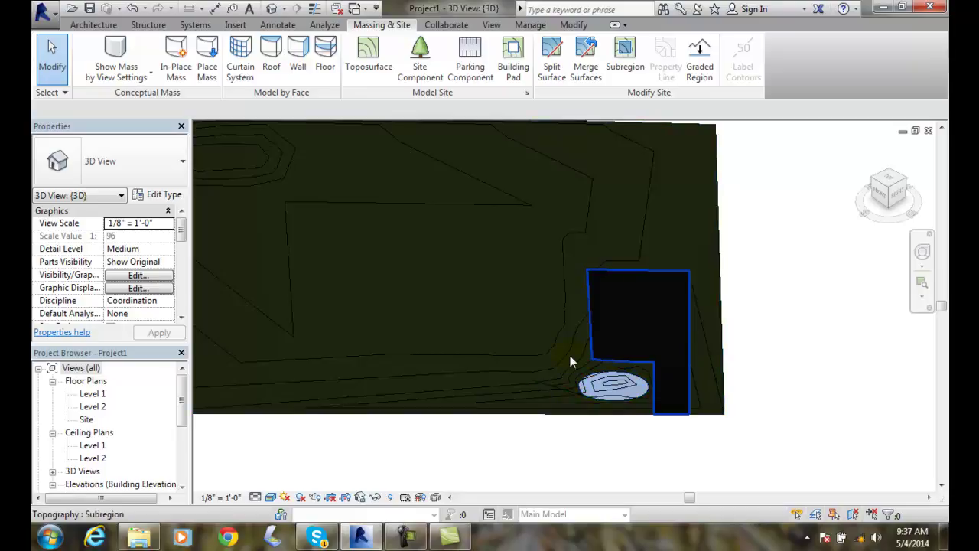
shift+middle_drag(572, 360, 605, 385)
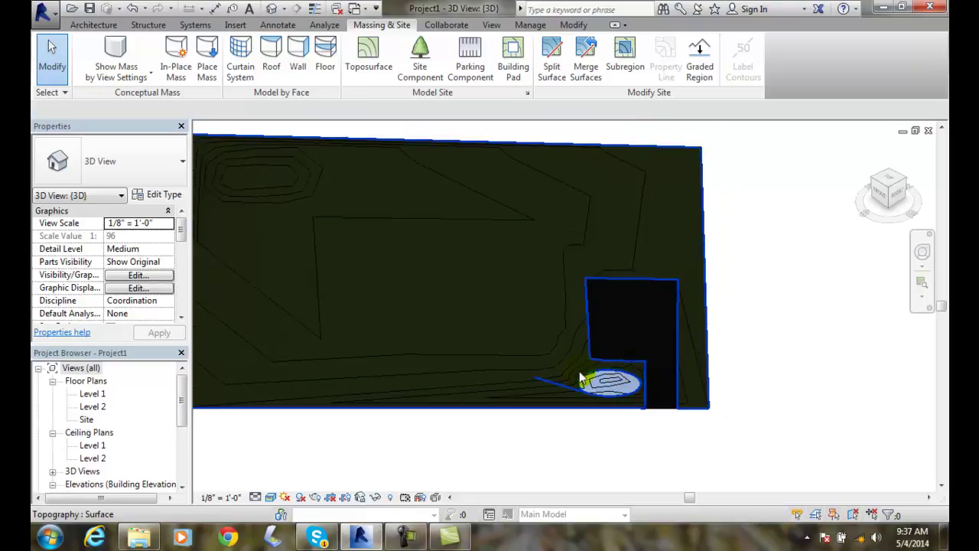